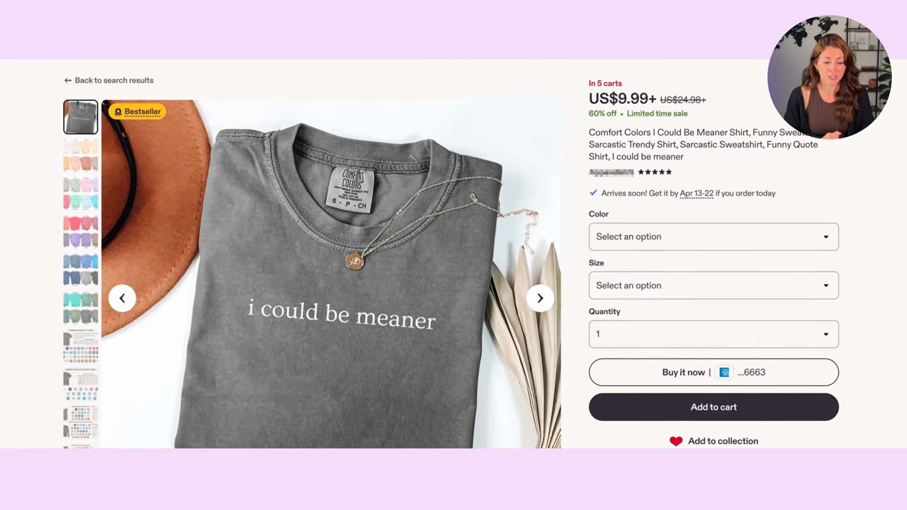
- Examine an example Etsy listing's size options and title
{"action": "left_click", "coordinate": [714, 284]}
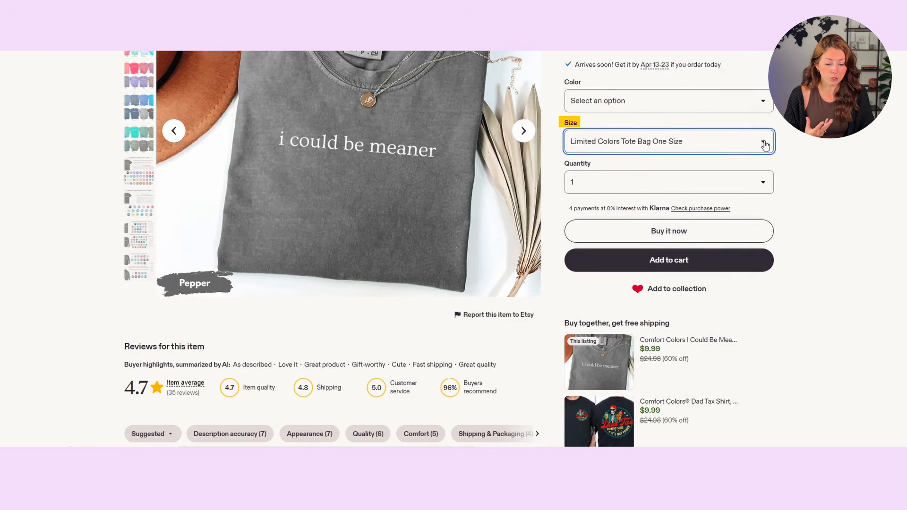
{"action": "left_click", "coordinate": [764, 143]}
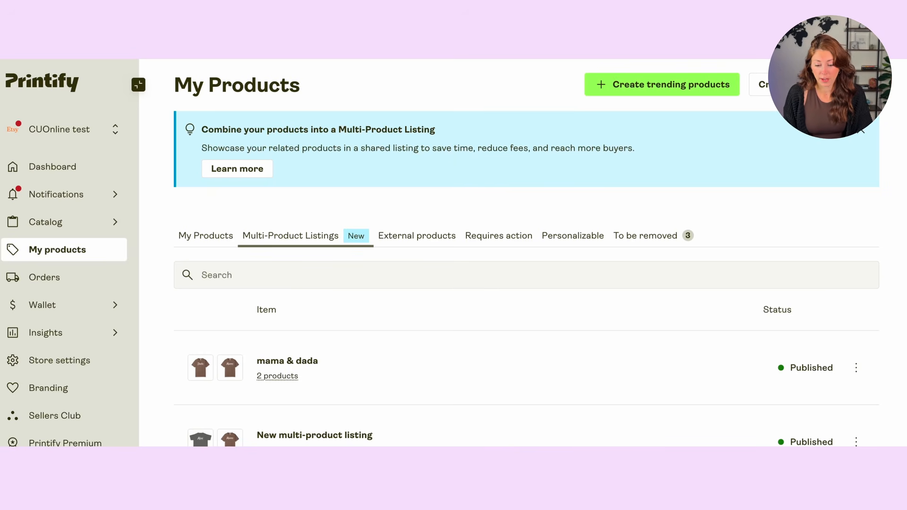
- Select the Dada shirt and Mama shirt products and create a multi-product listing from them
{"action": "scroll", "coordinate": [245, 134], "scroll_direction": "down", "scroll_amount": 1}
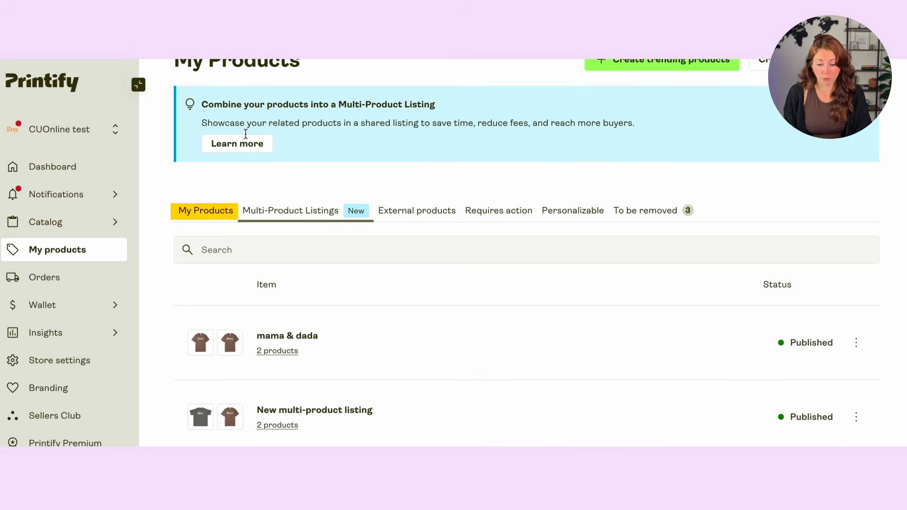
{"action": "left_click", "coordinate": [217, 221]}
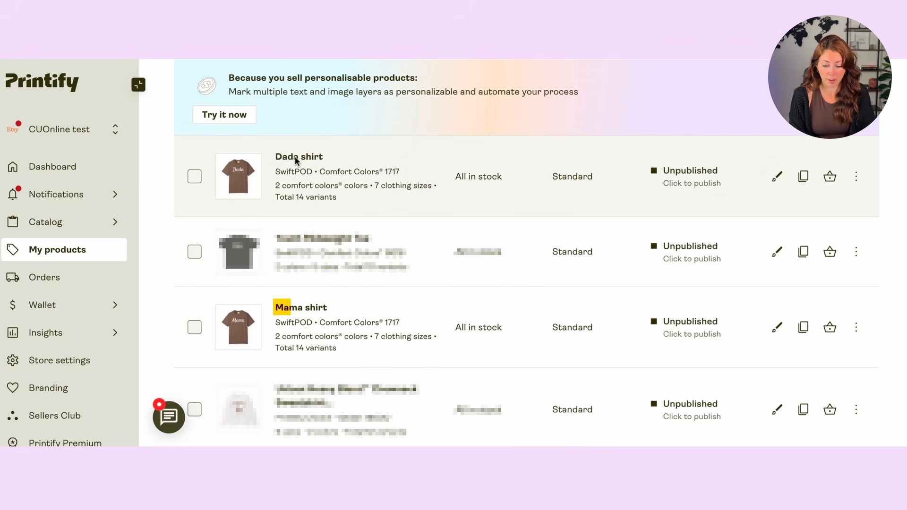
{"action": "left_click", "coordinate": [195, 177]}
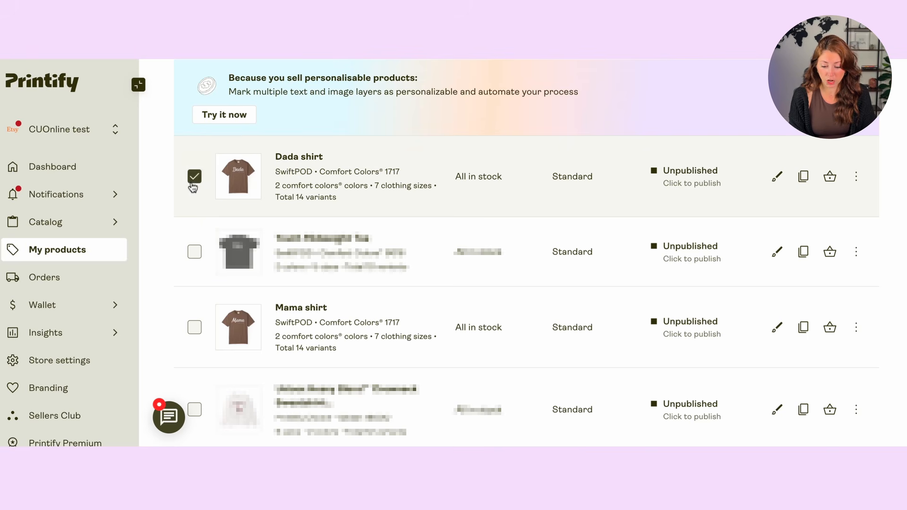
{"action": "left_click", "coordinate": [194, 327]}
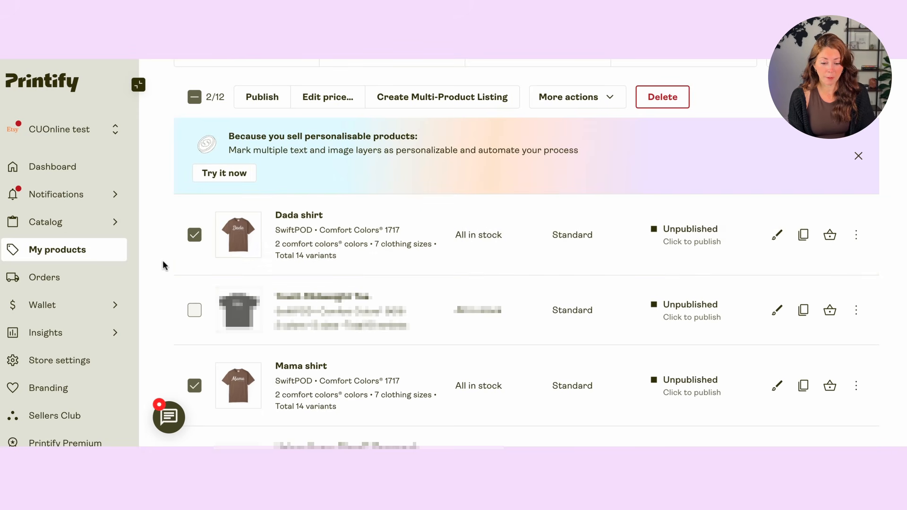
{"action": "scroll", "coordinate": [413, 179], "scroll_direction": "up", "scroll_amount": 1}
{"action": "left_click", "coordinate": [412, 141]}
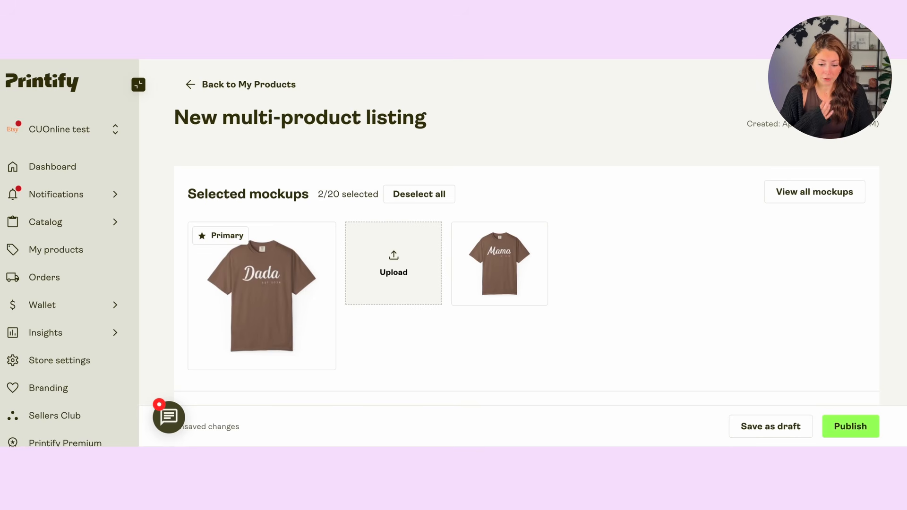
- Review the new multi-product listing's title, description, listing items, shipping and publishing settings
{"action": "scroll", "coordinate": [390, 155], "scroll_direction": "down", "scroll_amount": 5}
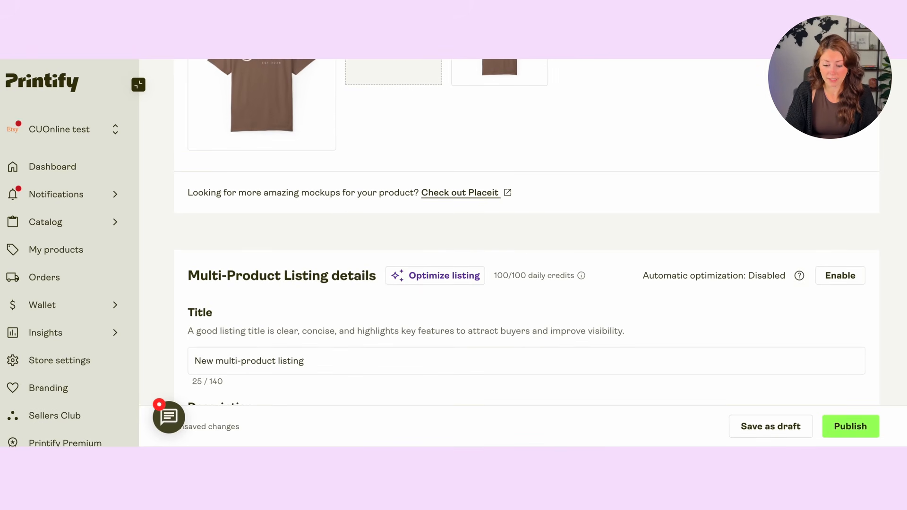
{"action": "scroll", "coordinate": [310, 255], "scroll_direction": "down", "scroll_amount": 2}
{"action": "scroll", "coordinate": [306, 133], "scroll_direction": "down", "scroll_amount": 3}
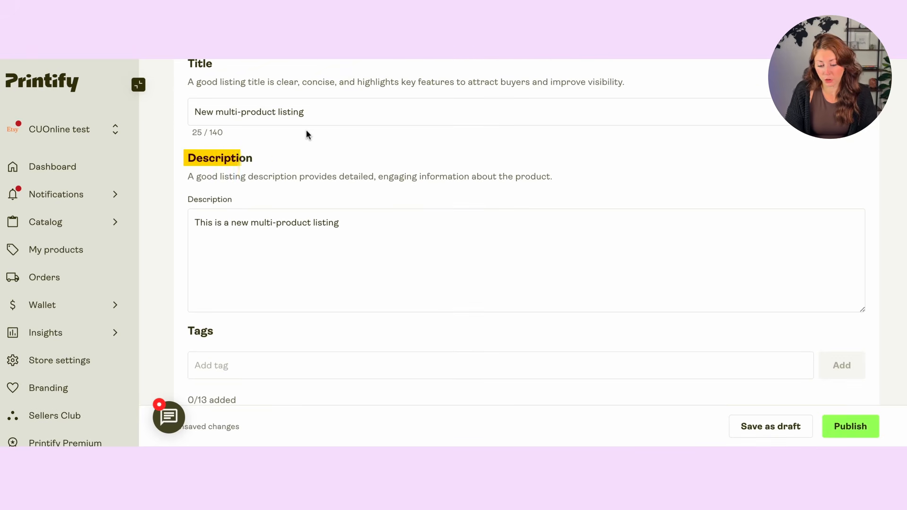
{"action": "scroll", "coordinate": [306, 134], "scroll_direction": "down", "scroll_amount": 2}
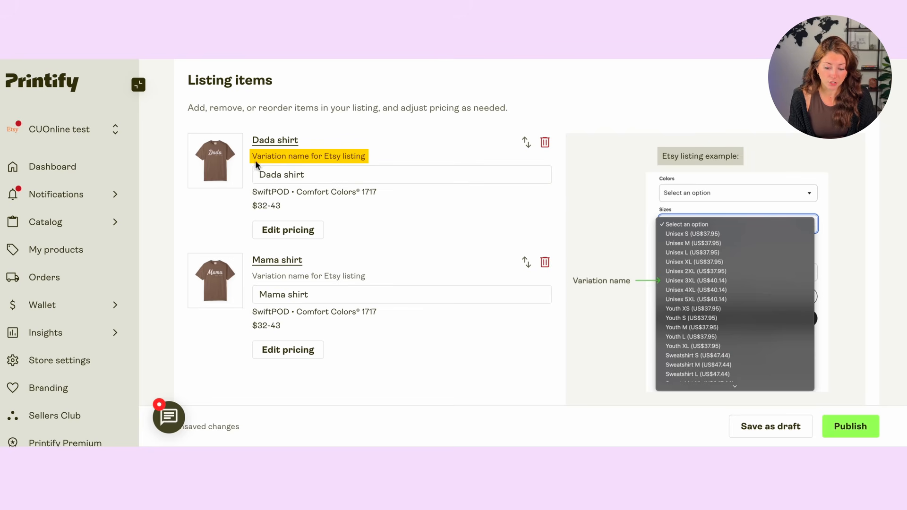
{"action": "left_click", "coordinate": [319, 177]}
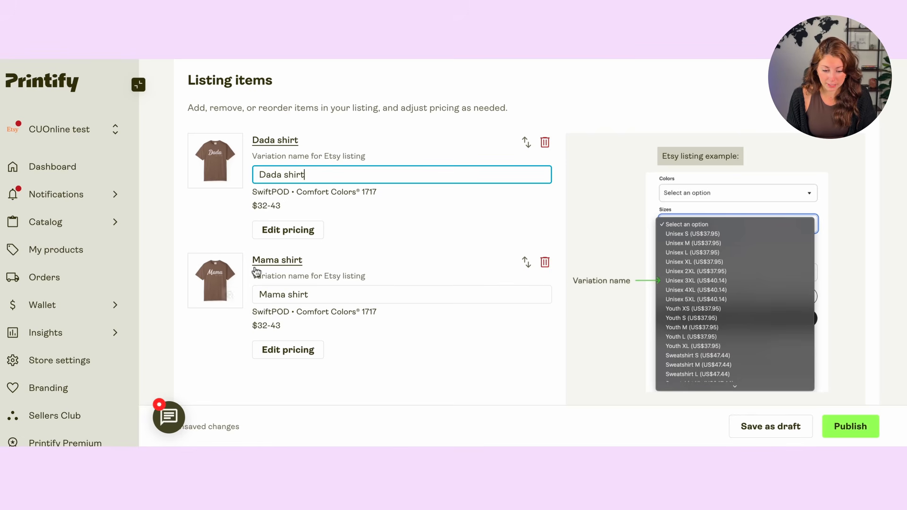
{"action": "scroll", "coordinate": [304, 149], "scroll_direction": "down", "scroll_amount": 10}
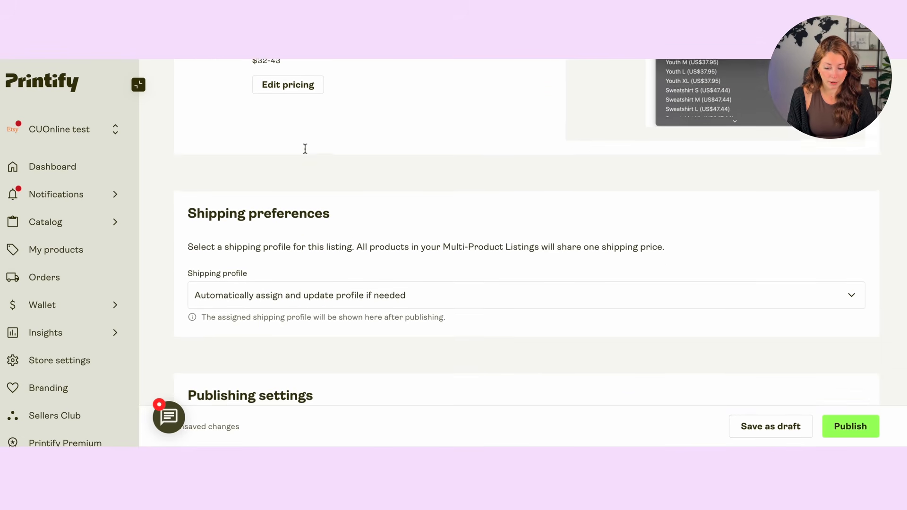
{"action": "scroll", "coordinate": [304, 148], "scroll_direction": "down", "scroll_amount": 2}
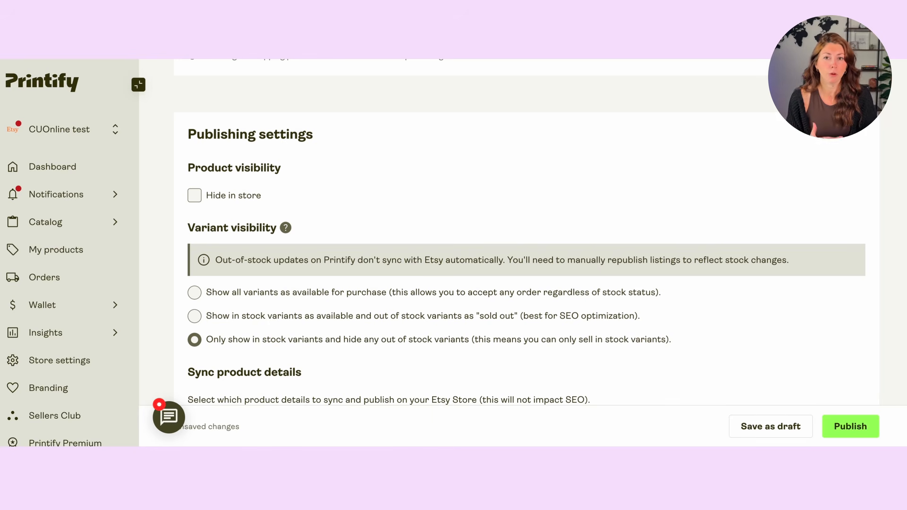
{"action": "scroll", "coordinate": [526, 231], "scroll_direction": "down", "scroll_amount": 3}
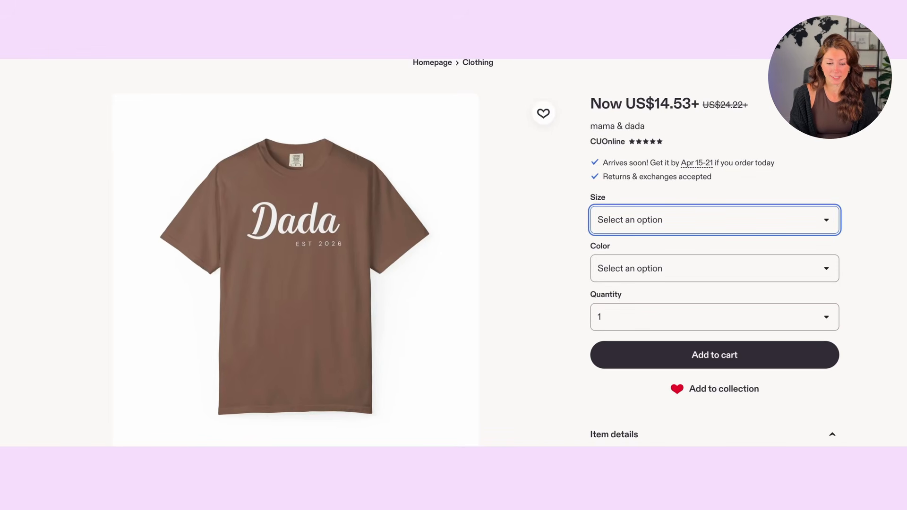
- Examine the published mama & dada listing's size options on Etsy
{"action": "scroll", "coordinate": [271, 98], "scroll_direction": "up", "scroll_amount": 2}
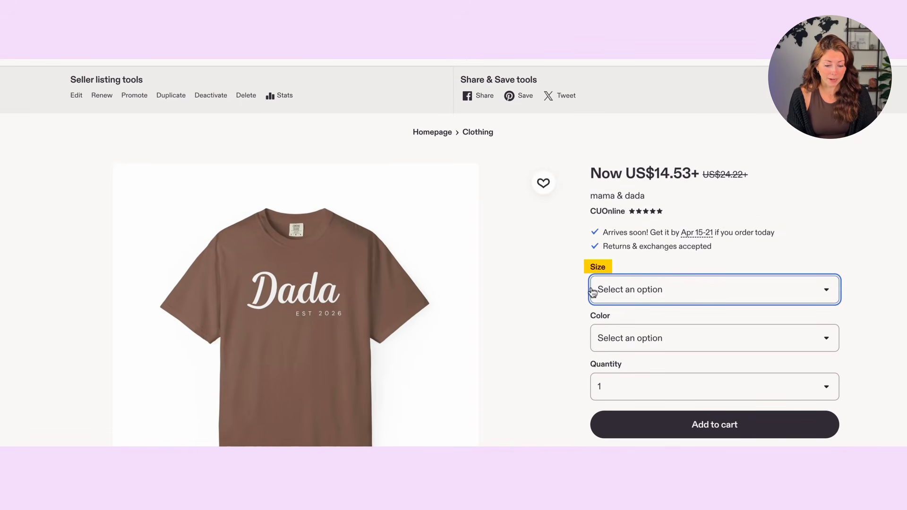
{"action": "left_click", "coordinate": [667, 286]}
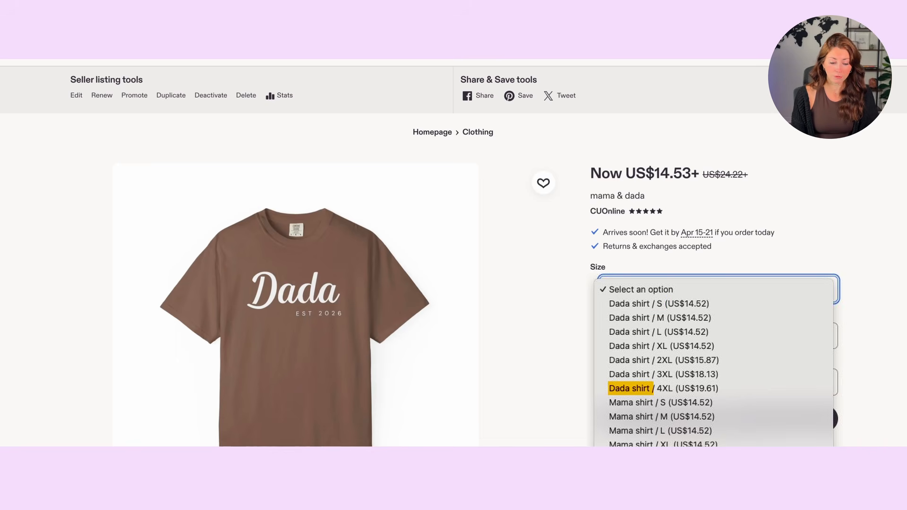
{"action": "scroll", "coordinate": [714, 373], "scroll_direction": "down", "scroll_amount": 3}
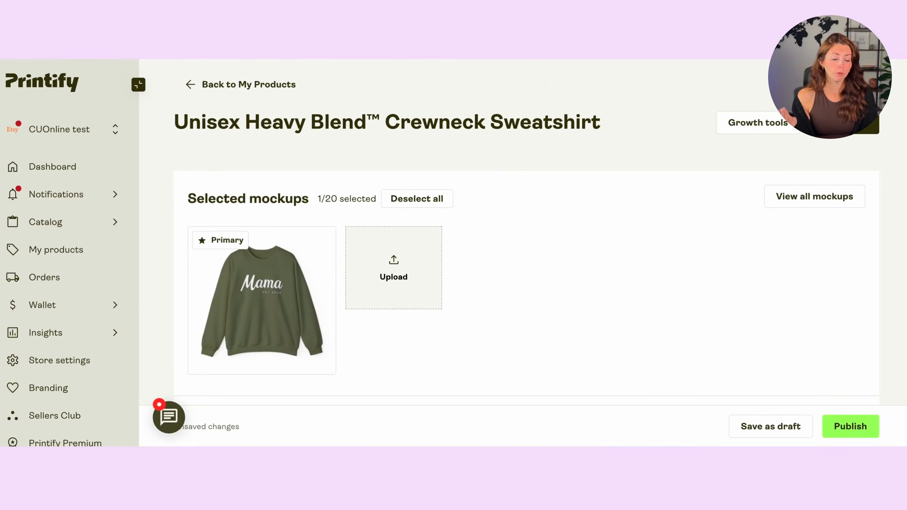
- Save the sweatshirt product titled Mama Sweatshirt as a draft
{"action": "scroll", "coordinate": [533, 208], "scroll_direction": "down", "scroll_amount": 1}
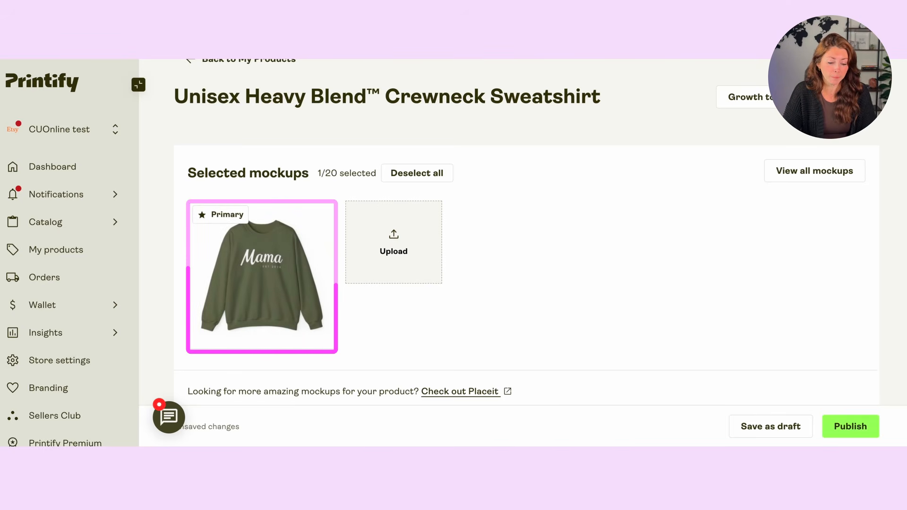
{"action": "scroll", "coordinate": [526, 234], "scroll_direction": "down", "scroll_amount": 10}
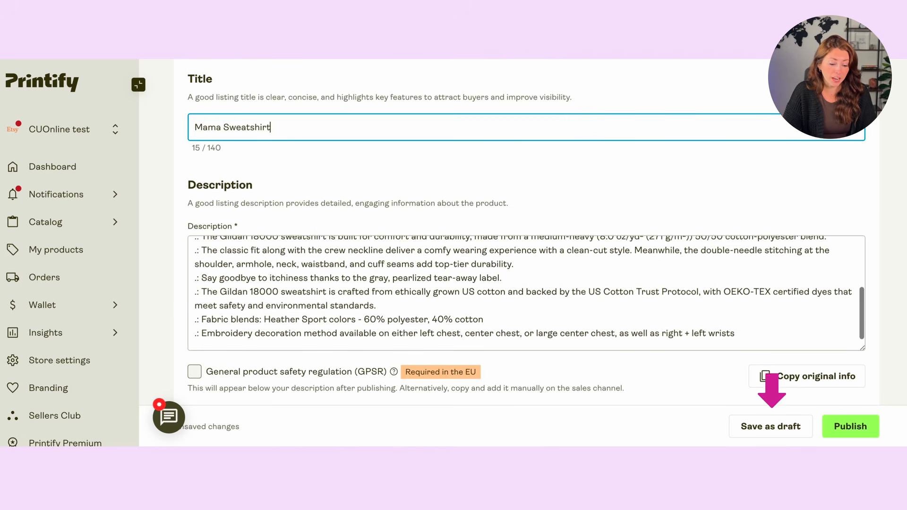
{"action": "scroll", "coordinate": [543, 238], "scroll_direction": "down", "scroll_amount": 3}
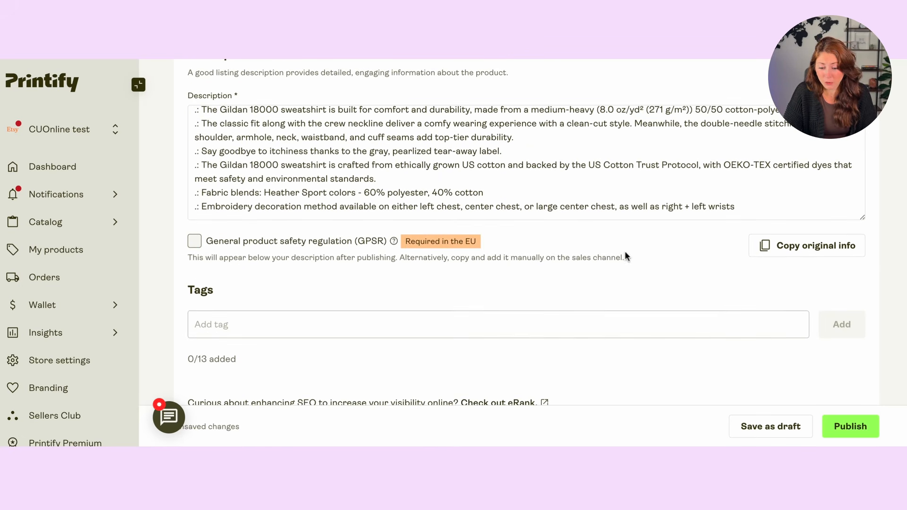
{"action": "scroll", "coordinate": [406, 150], "scroll_direction": "up", "scroll_amount": 10}
{"action": "scroll", "coordinate": [406, 150], "scroll_direction": "down", "scroll_amount": 6}
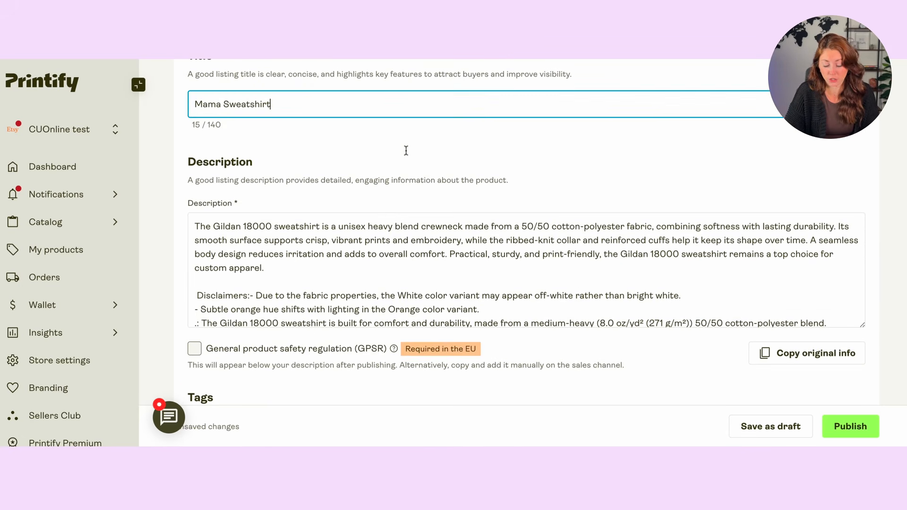
{"action": "scroll", "coordinate": [197, 156], "scroll_direction": "up", "scroll_amount": 2}
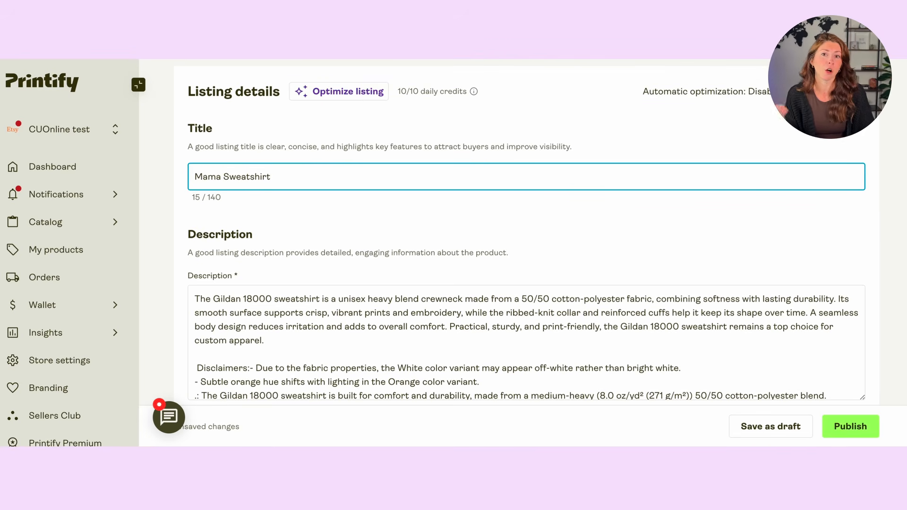
{"action": "scroll", "coordinate": [158, 227], "scroll_direction": "down", "scroll_amount": 3}
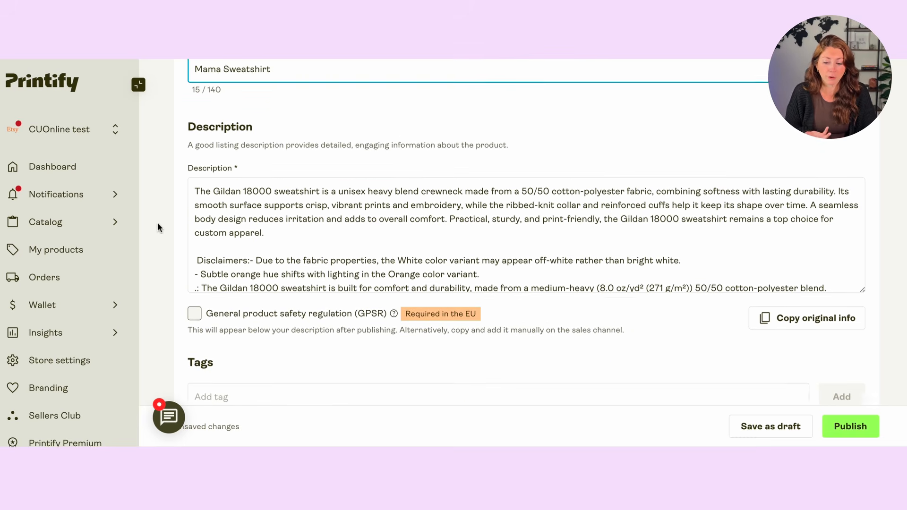
{"action": "scroll", "coordinate": [198, 199], "scroll_direction": "down", "scroll_amount": 2}
{"action": "scroll", "coordinate": [174, 161], "scroll_direction": "down", "scroll_amount": 2}
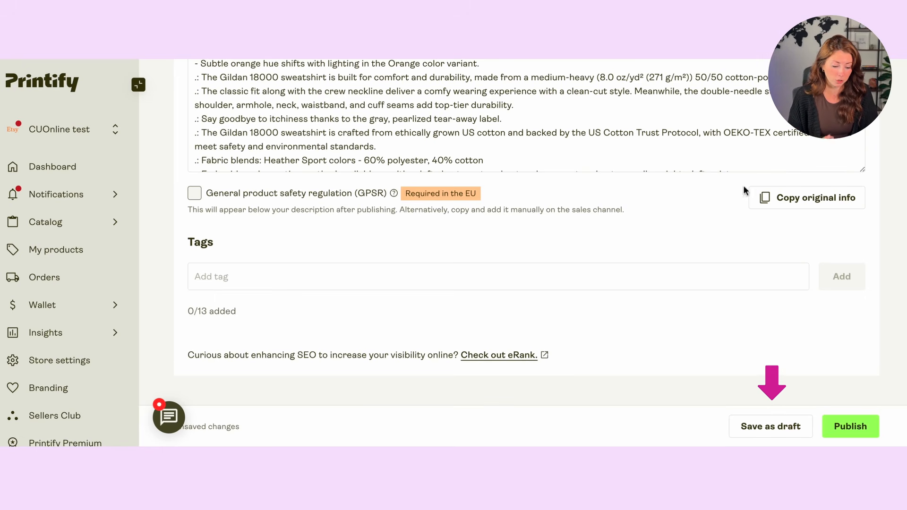
{"action": "scroll", "coordinate": [742, 191], "scroll_direction": "down", "scroll_amount": 1}
{"action": "left_click", "coordinate": [771, 426]}
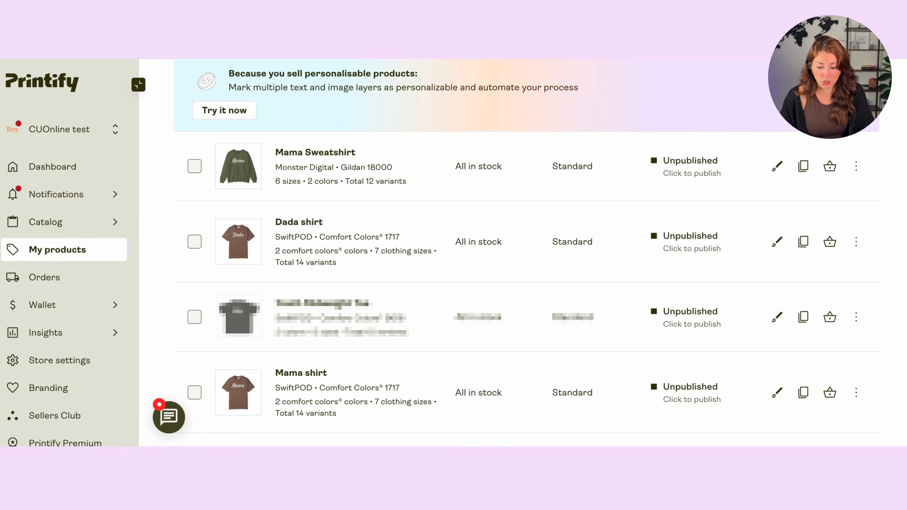
- Select the Mama Sweatshirt and Mama shirt products and create a multi-product listing from them
{"action": "left_click", "coordinate": [194, 166]}
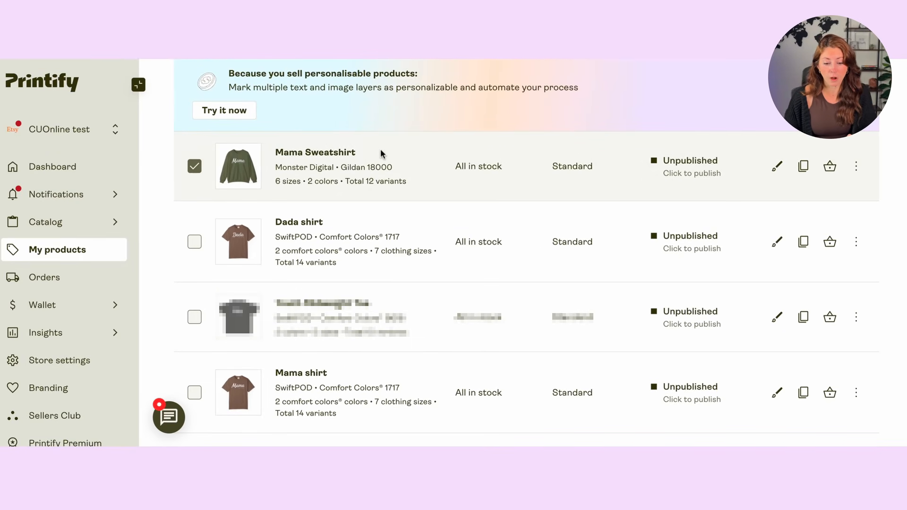
{"action": "scroll", "coordinate": [380, 151], "scroll_direction": "down", "scroll_amount": 1}
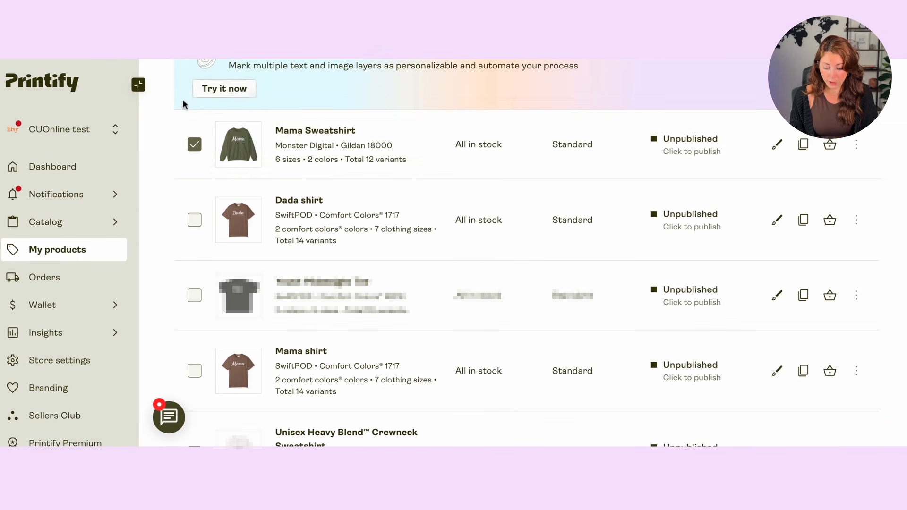
{"action": "left_click", "coordinate": [194, 371]}
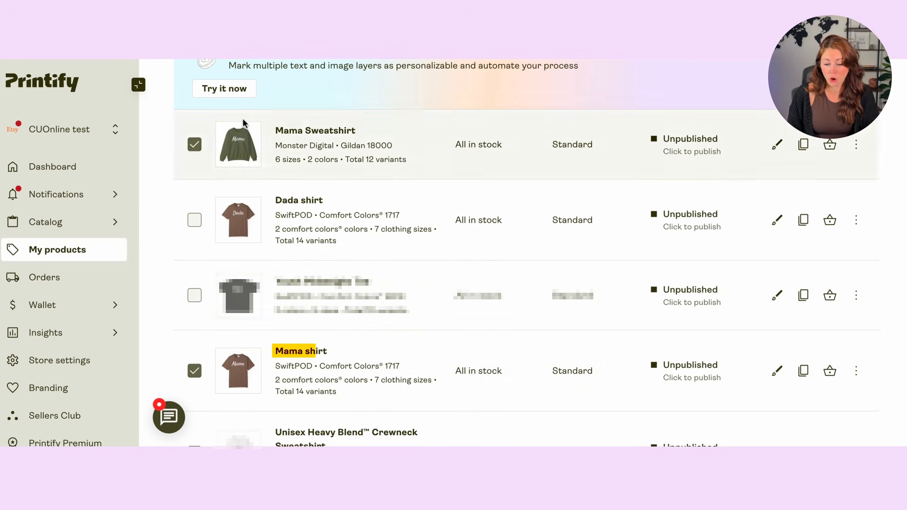
{"action": "scroll", "coordinate": [342, 237], "scroll_direction": "up", "scroll_amount": 1}
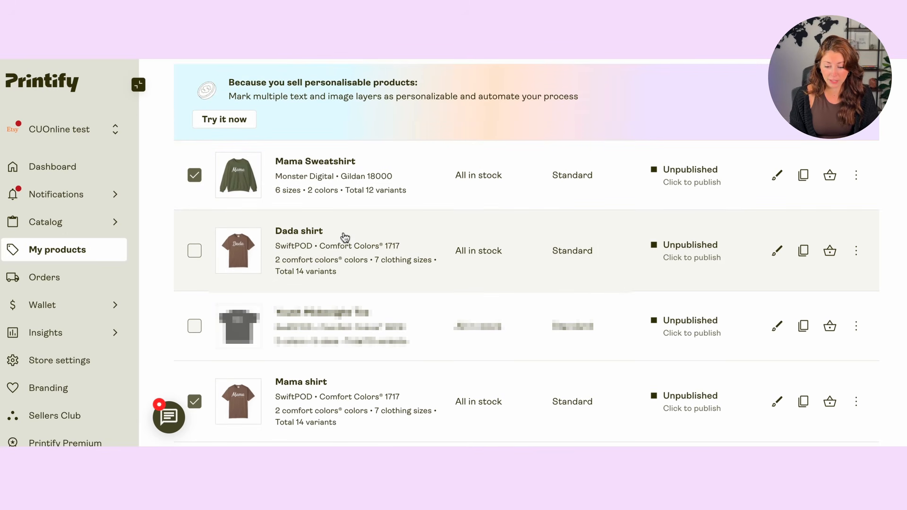
{"action": "scroll", "coordinate": [344, 236], "scroll_direction": "down", "scroll_amount": 1}
{"action": "scroll", "coordinate": [328, 307], "scroll_direction": "up", "scroll_amount": 5}
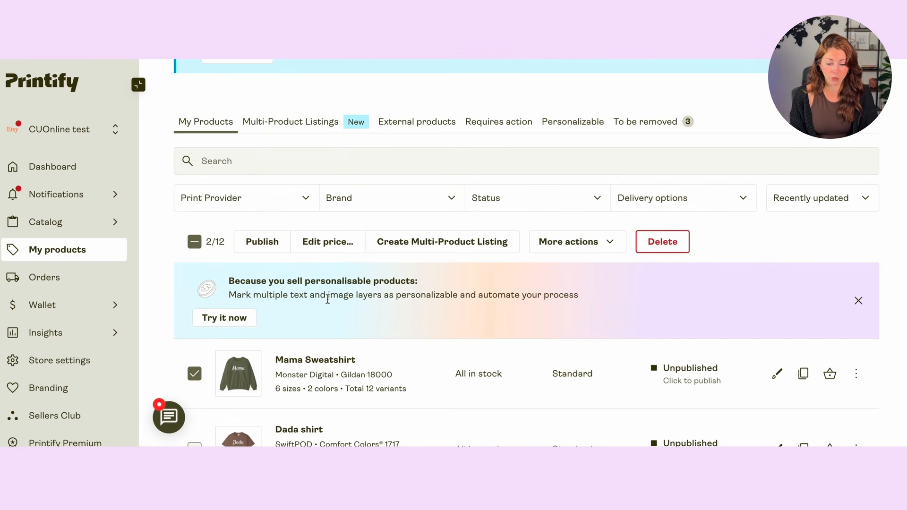
{"action": "left_click", "coordinate": [484, 244]}
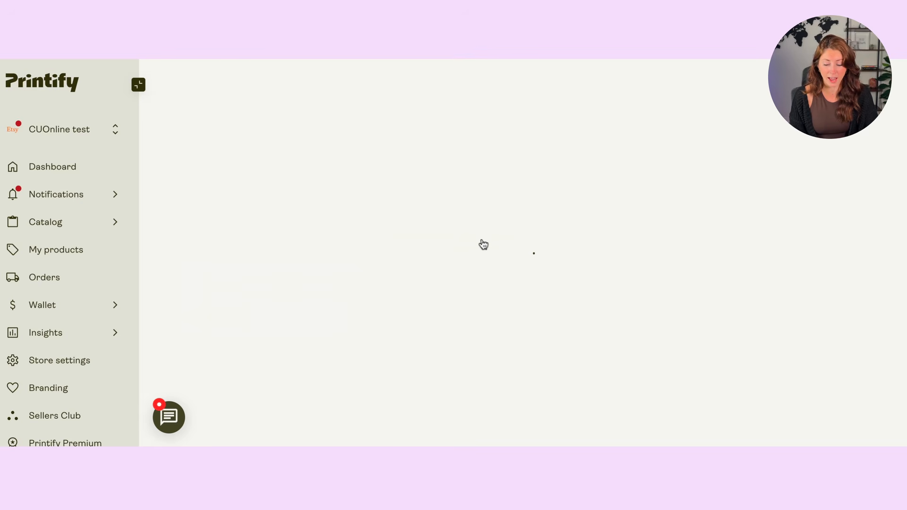
- Set the listing items' variation names to Sweatshirt and Shirt
{"action": "scroll", "coordinate": [321, 148], "scroll_direction": "down", "scroll_amount": 2}
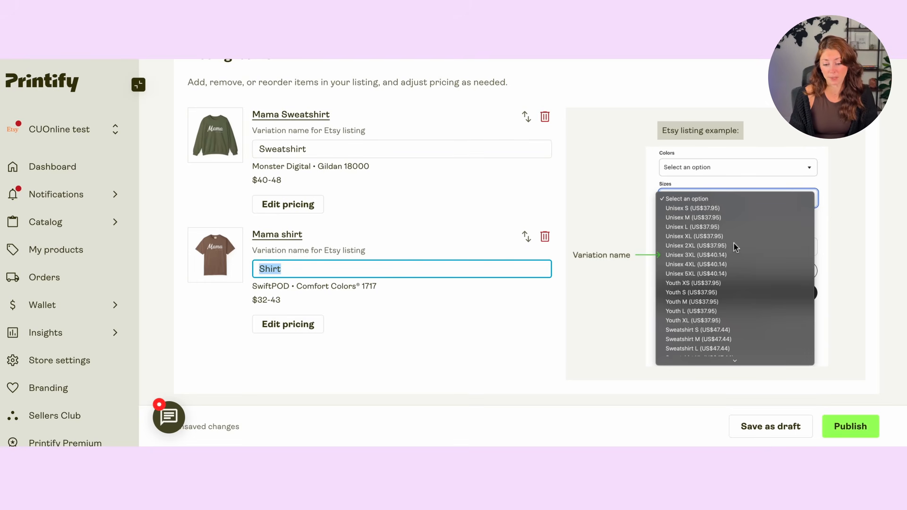
{"action": "left_click", "coordinate": [343, 149]}
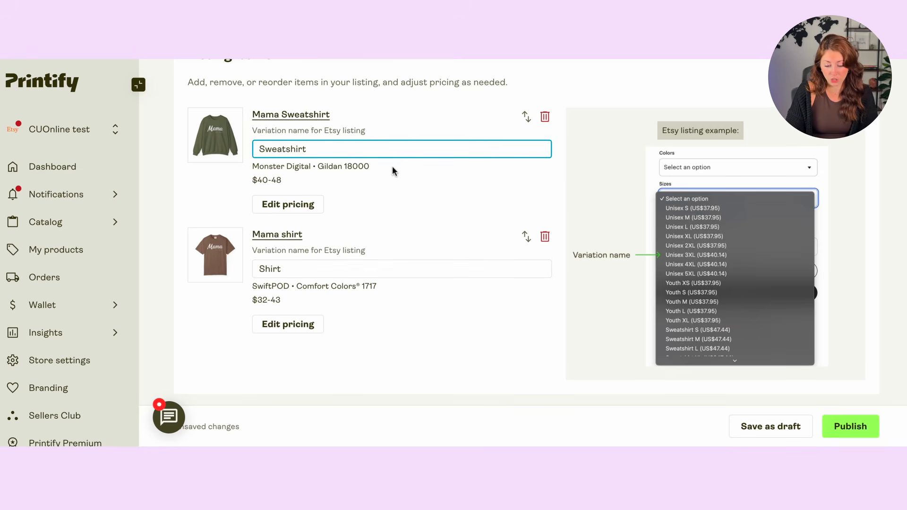
{"action": "scroll", "coordinate": [429, 183], "scroll_direction": "down", "scroll_amount": 5}
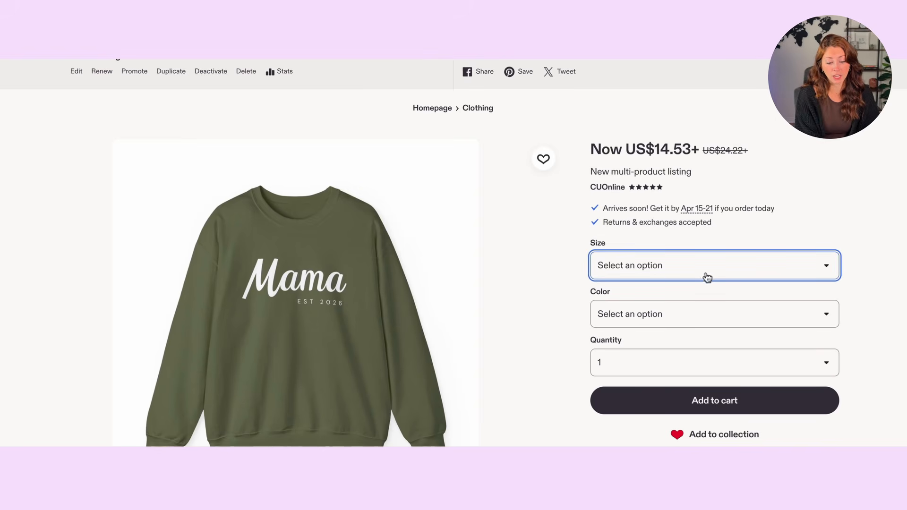
- Test the published listing's size and color choices for the Sweatshirt / M and Shirt / XL variants
{"action": "left_click", "coordinate": [644, 270]}
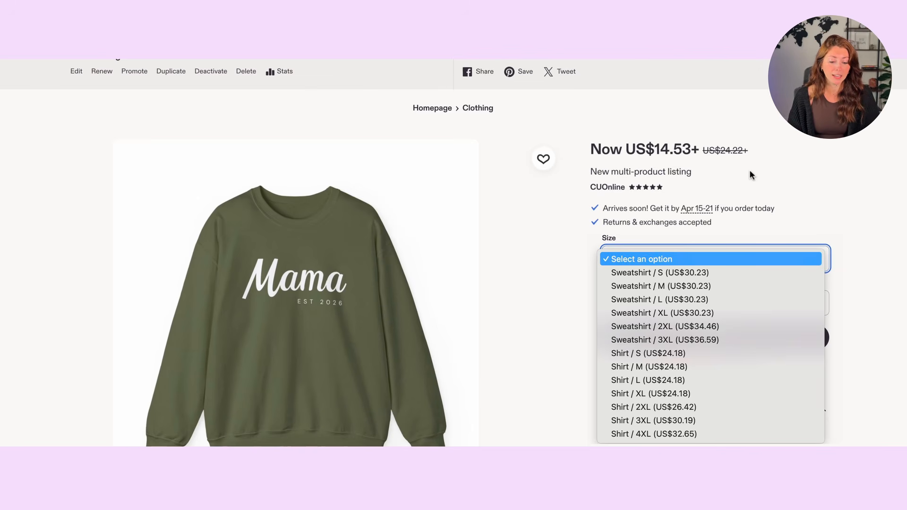
{"action": "left_click", "coordinate": [658, 231]}
{"action": "left_click", "coordinate": [636, 307]}
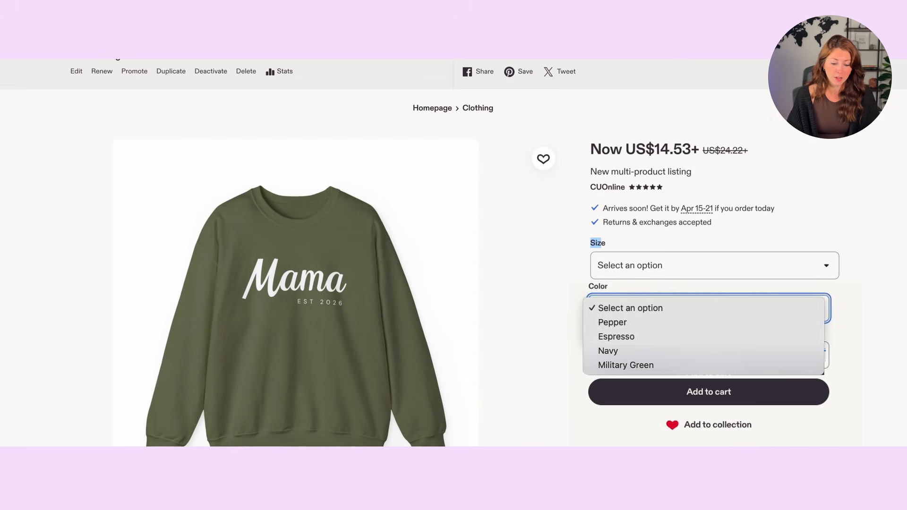
{"action": "left_click", "coordinate": [707, 263]}
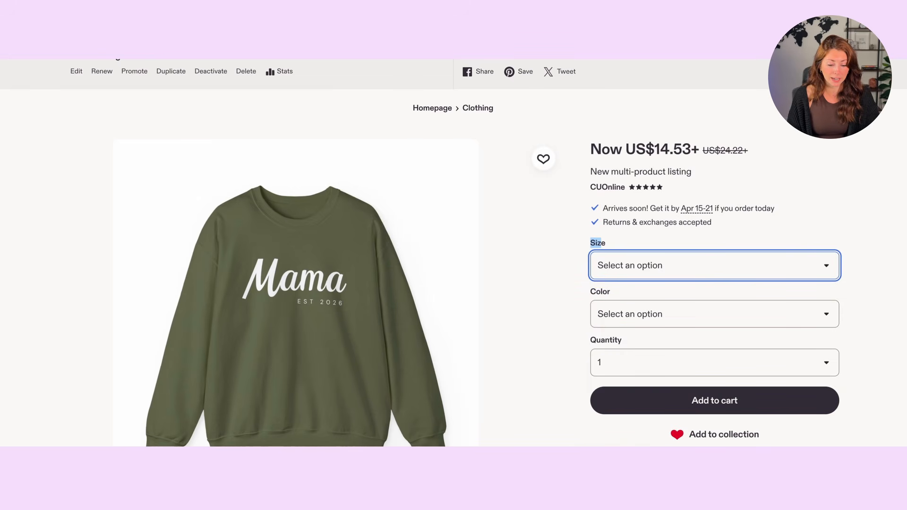
{"action": "left_click", "coordinate": [624, 309]}
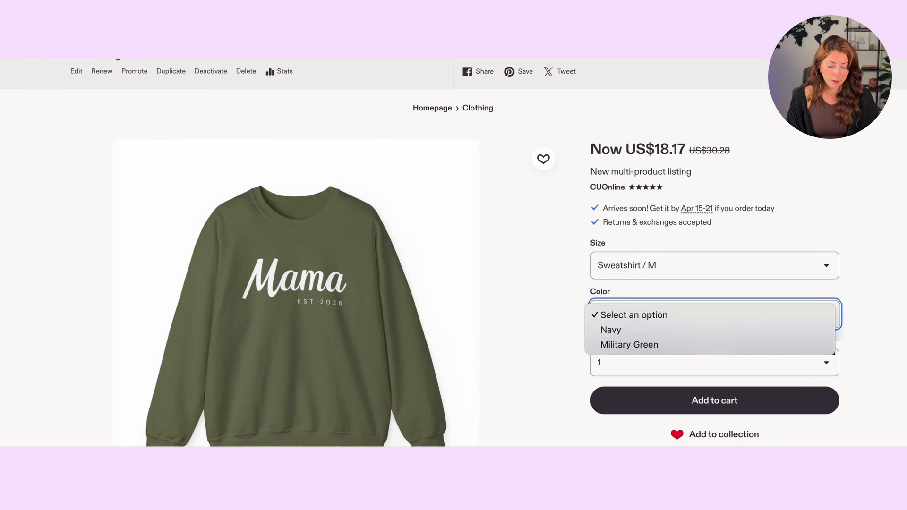
{"action": "left_click", "coordinate": [631, 277]}
{"action": "left_click", "coordinate": [632, 276]}
{"action": "left_click", "coordinate": [707, 350]}
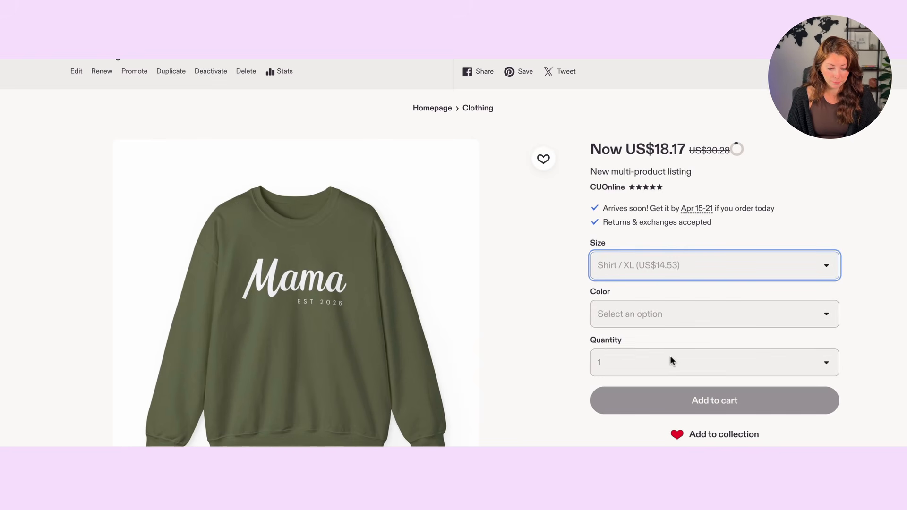
{"action": "left_click", "coordinate": [670, 314]}
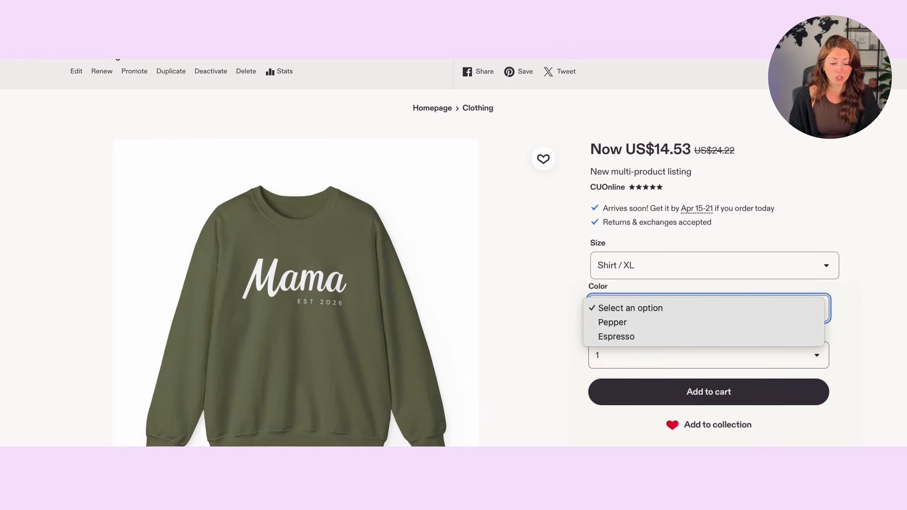